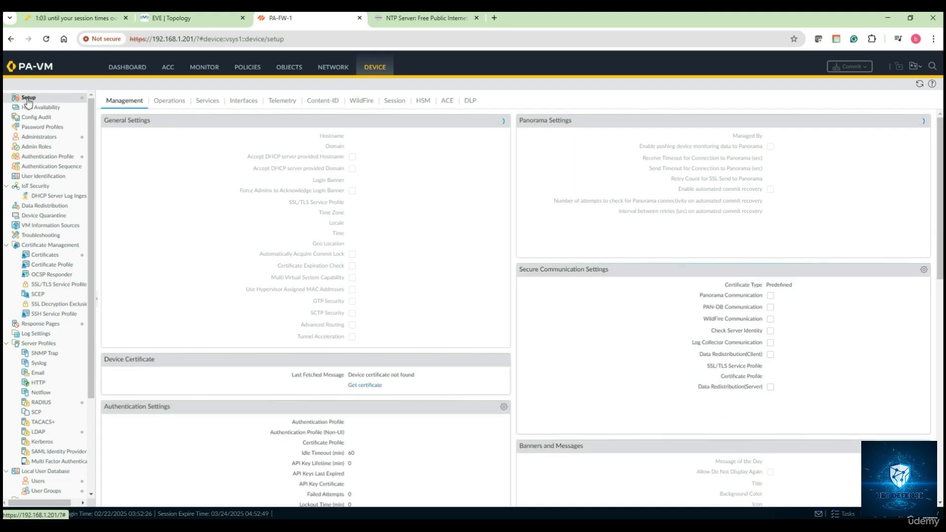
# Step: In the device's Services settings, set the primary DNS server to 8.8.8.8 and the secondary DNS server to 8.8.4.4
pyautogui.click(211, 101)
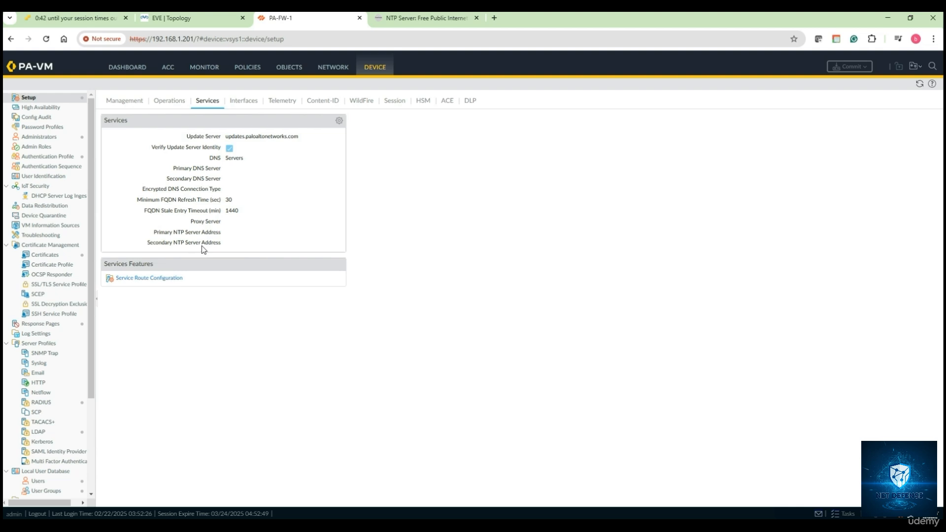
pyautogui.click(339, 122)
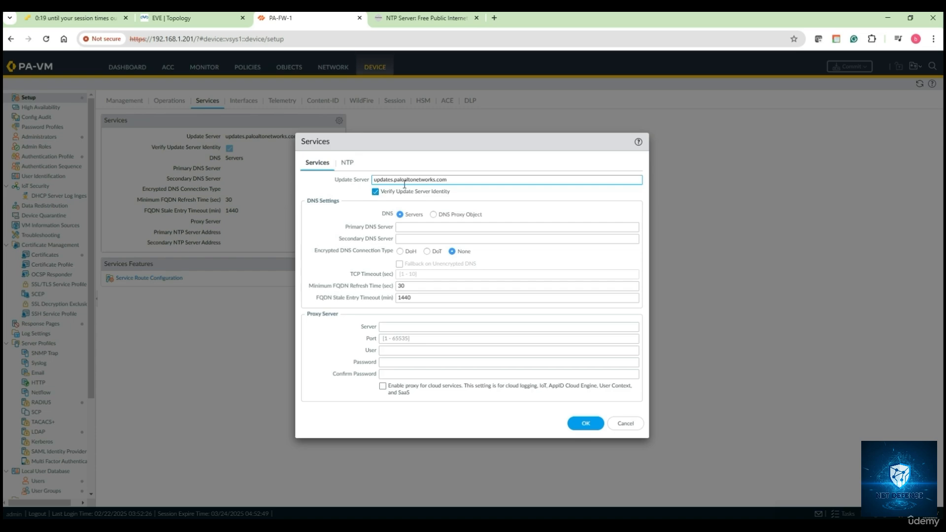
pyautogui.moveTo(459, 182); pyautogui.dragTo(372, 181)
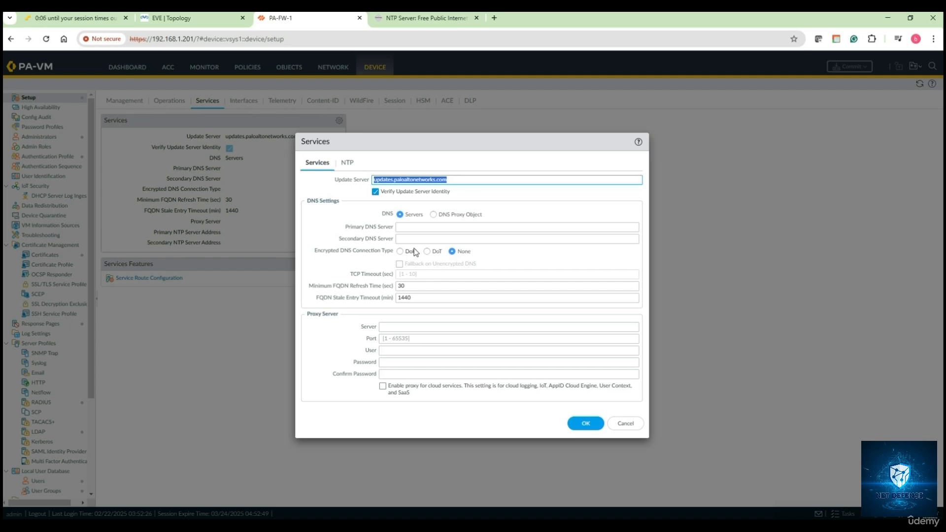
pyautogui.click(466, 308)
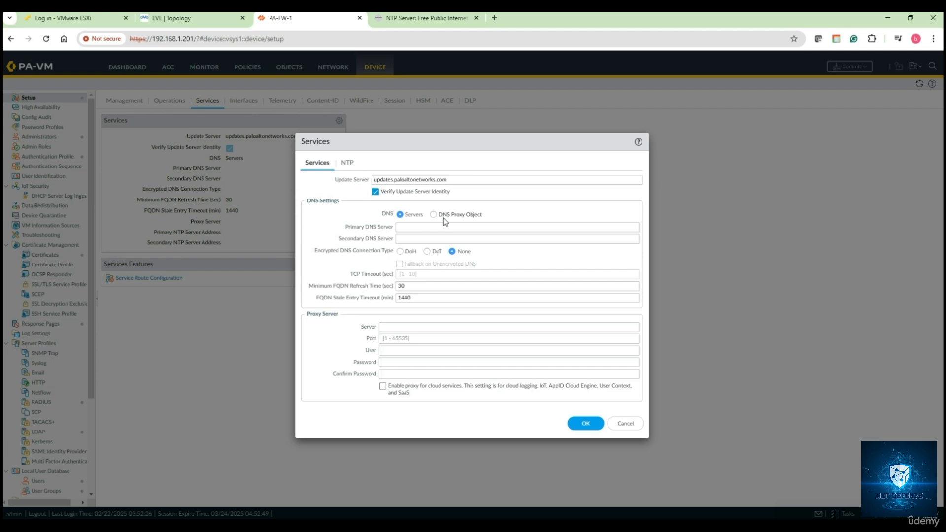
pyautogui.click(413, 227)
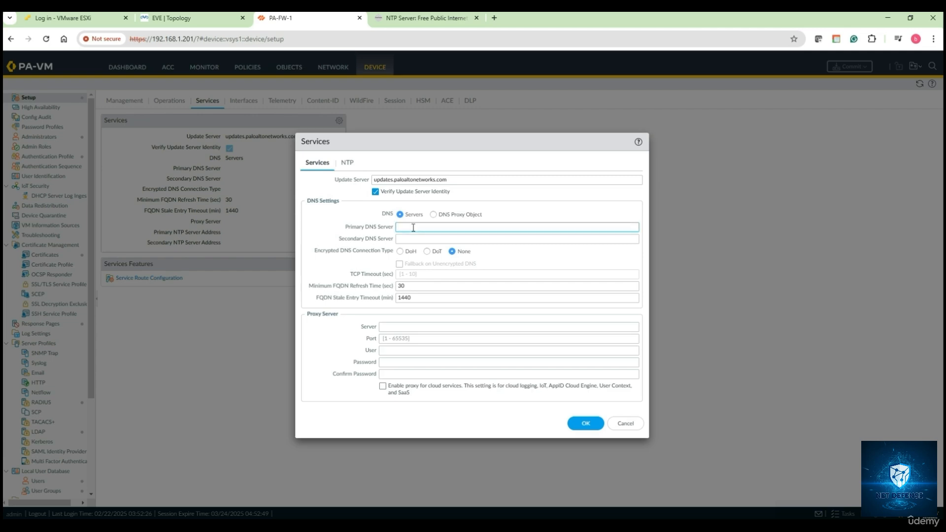
pyautogui.write('8.8.8.8')
pyautogui.press('Tab')
pyautogui.write('8')
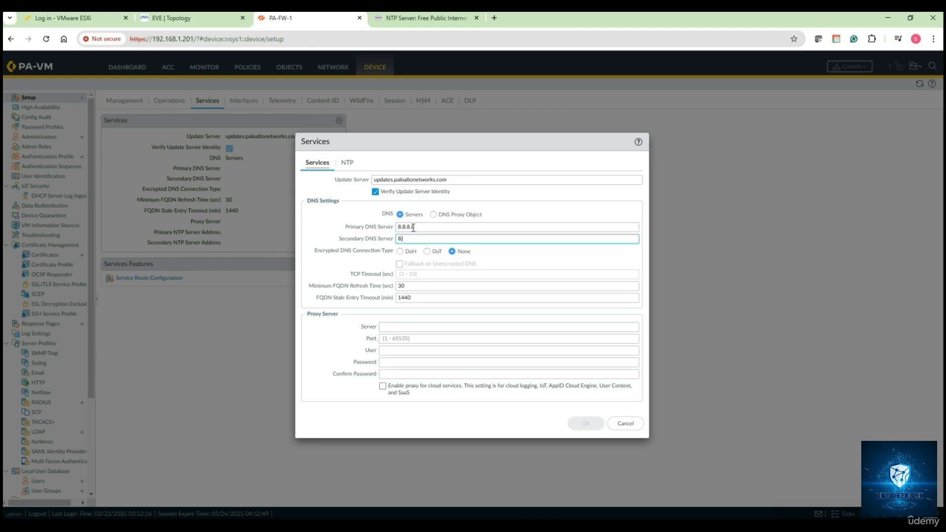
pyautogui.write('.8.4.4')
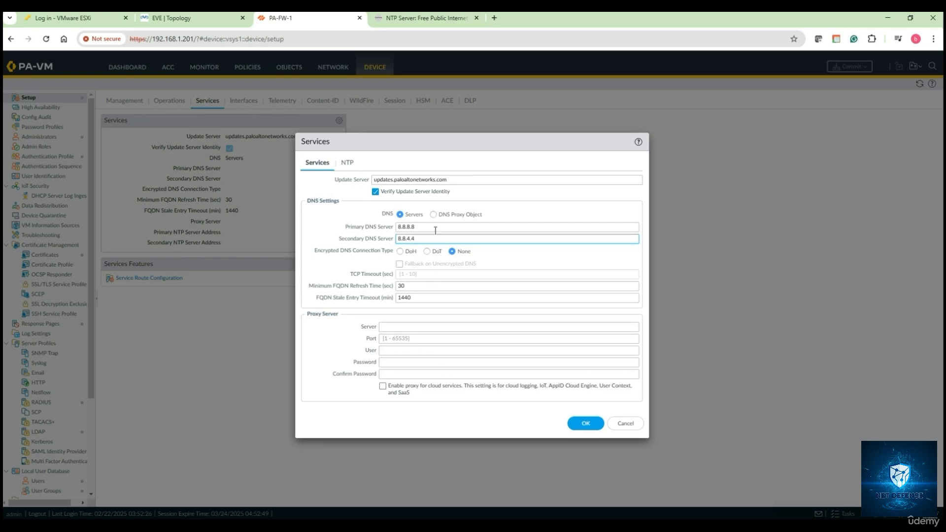
# Step: In the NTP settings, choose None as the primary NTP server's authentication type
pyautogui.click(348, 166)
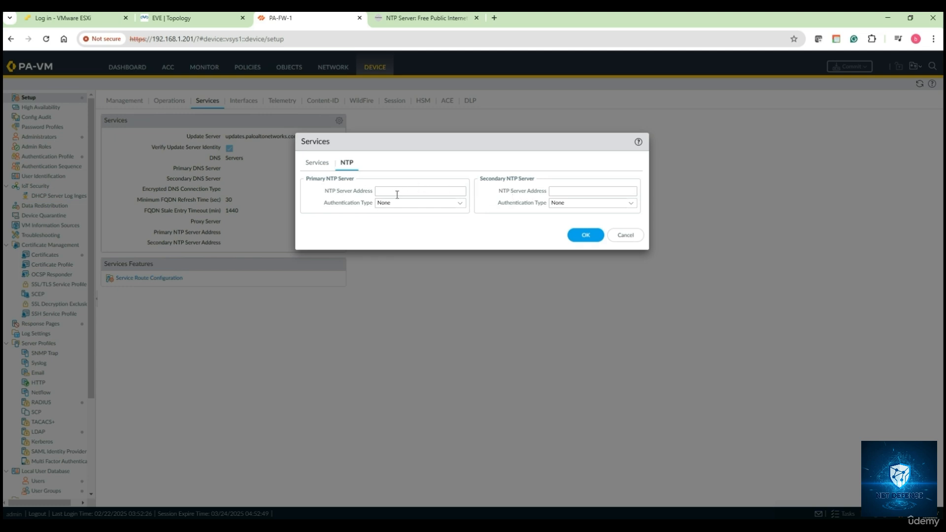
pyautogui.click(459, 203)
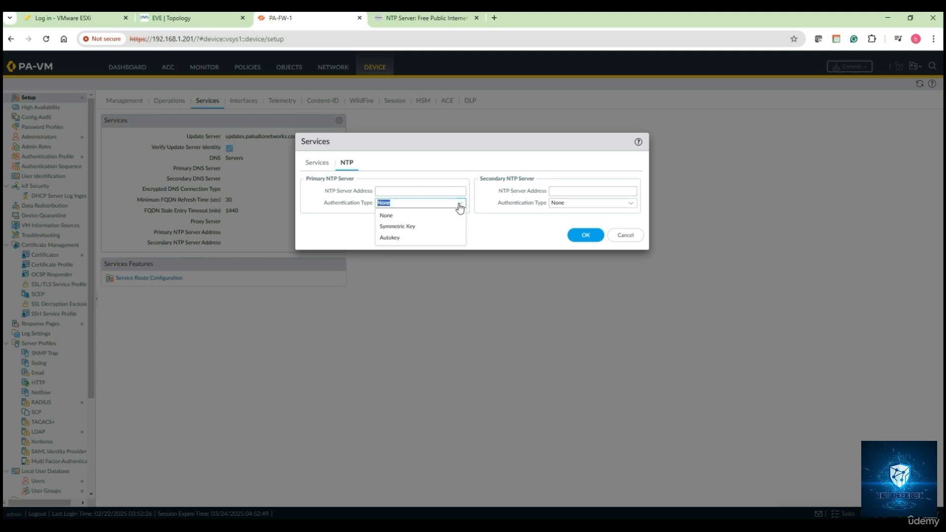
pyautogui.click(408, 218)
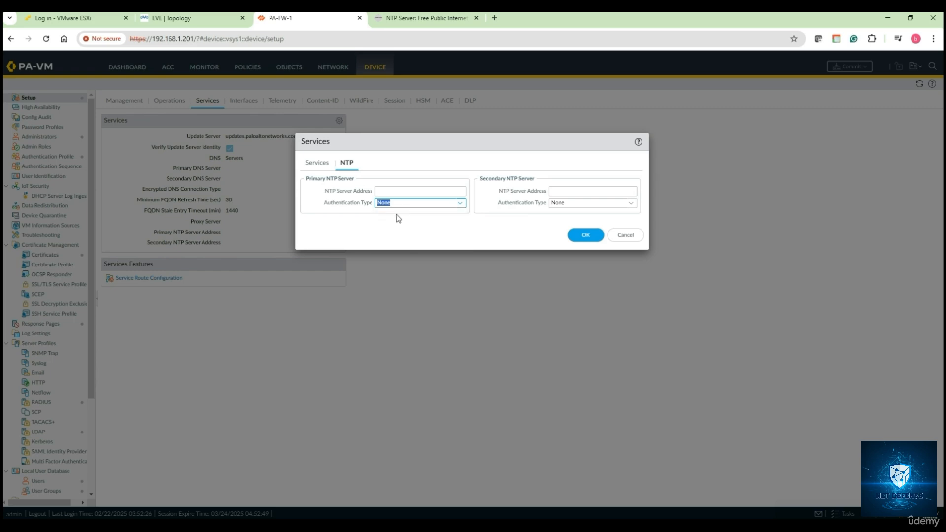
# Step: Switch to the TimeTools public NTP server page and copy the India pool address in.pool.ntp.org
pyautogui.click(409, 20)
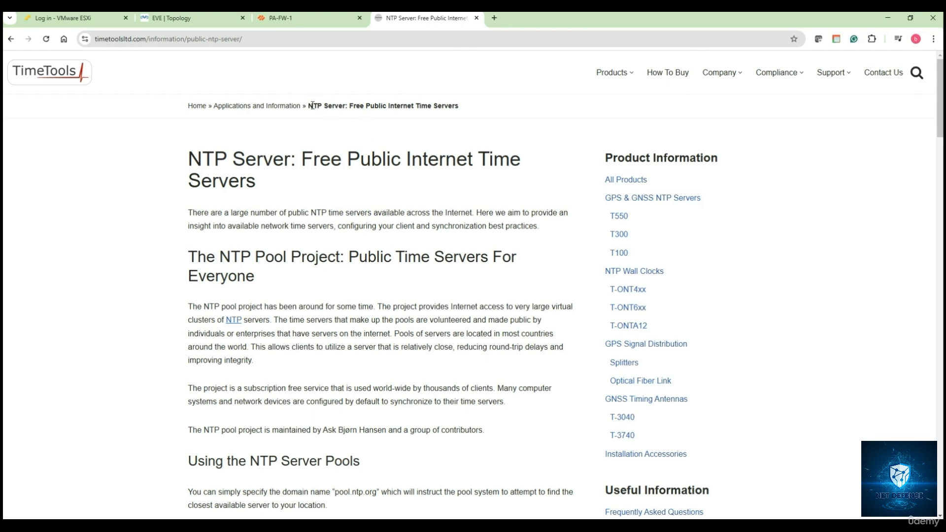
pyautogui.moveTo(307, 104); pyautogui.dragTo(460, 107)
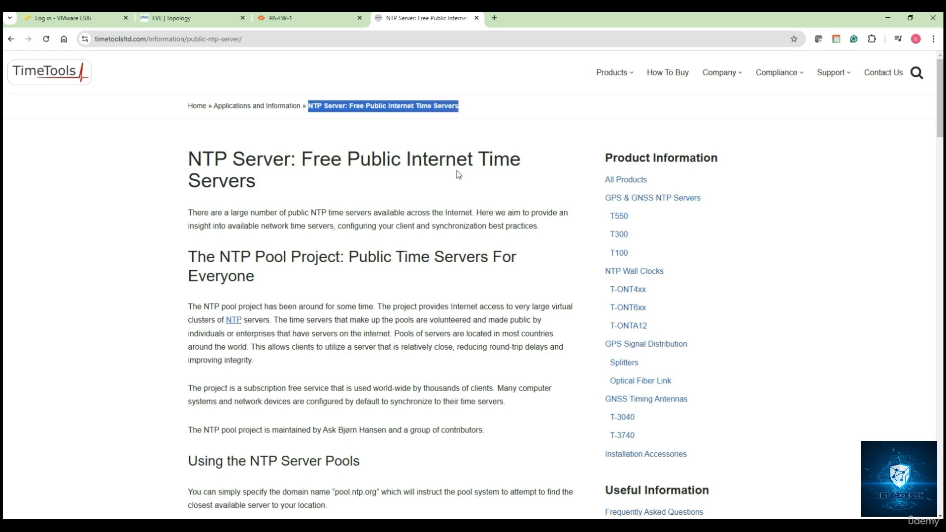
pyautogui.scroll(-1, 458, 174)
pyautogui.scroll(-2, 459, 175)
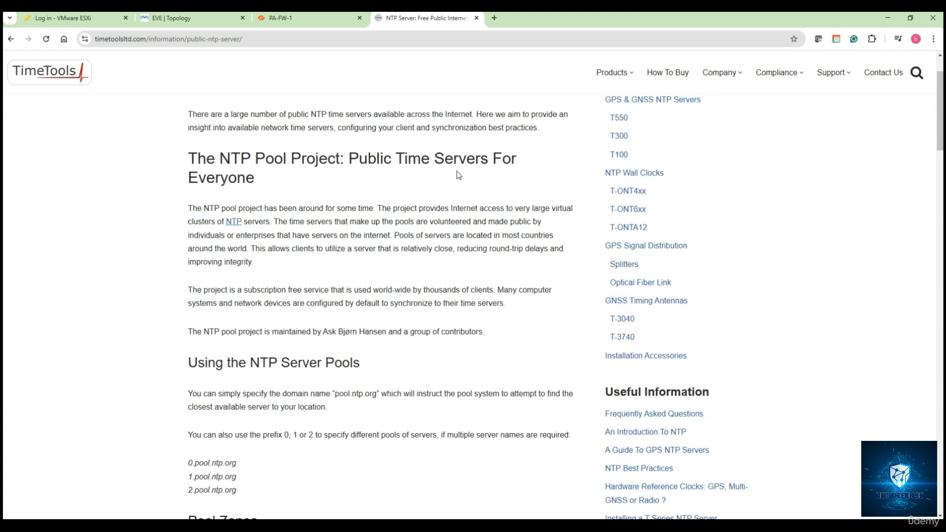
pyautogui.scroll(-4, 458, 174)
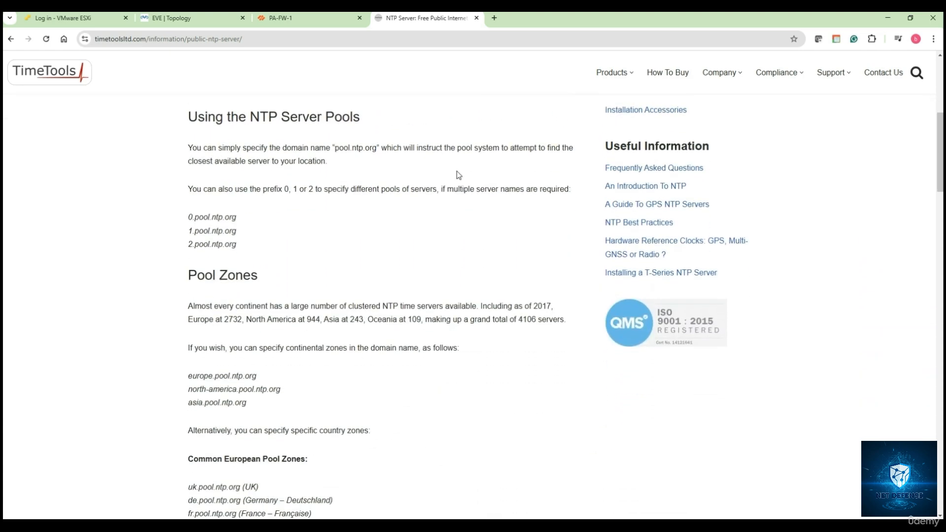
pyautogui.scroll(-4, 458, 174)
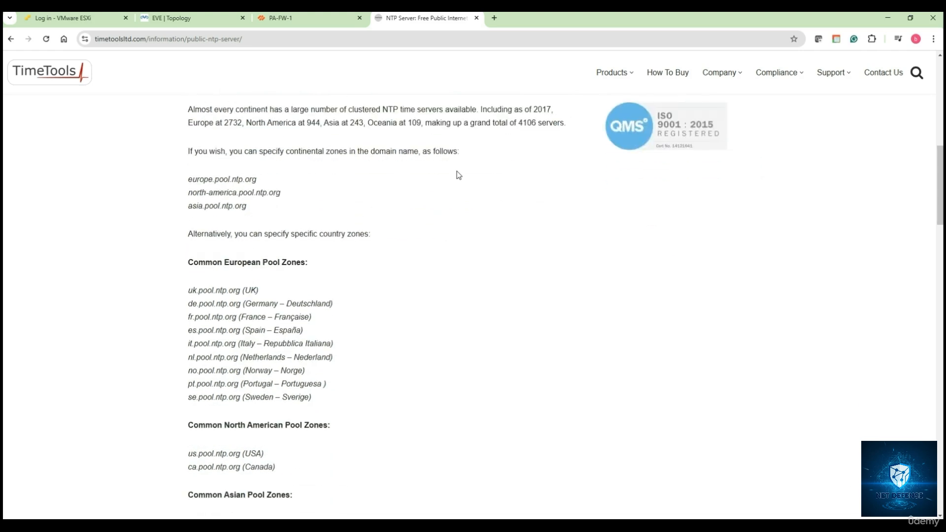
pyautogui.scroll(-5, 458, 174)
pyautogui.scroll(-2, 458, 174)
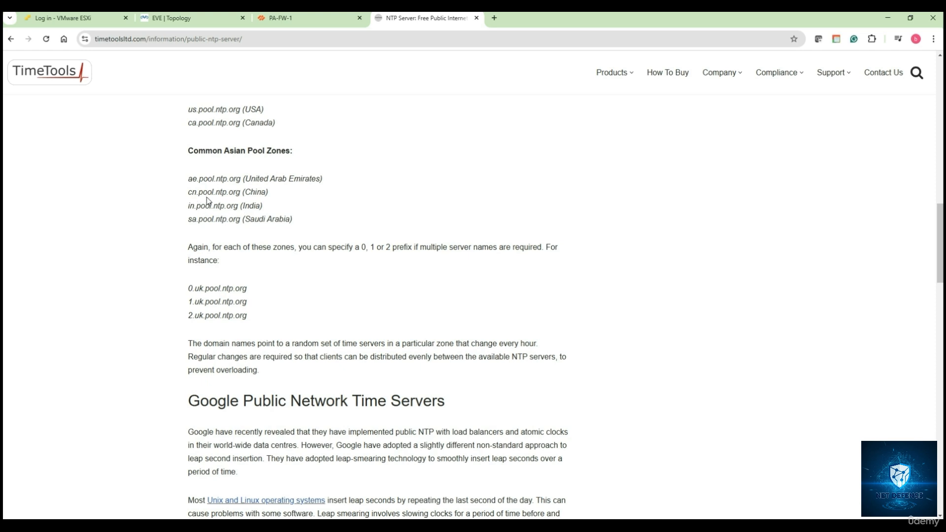
pyautogui.moveTo(239, 207); pyautogui.dragTo(188, 208)
pyautogui.hotkey('ctrl', 'c')
pyautogui.rightClick(210, 208)
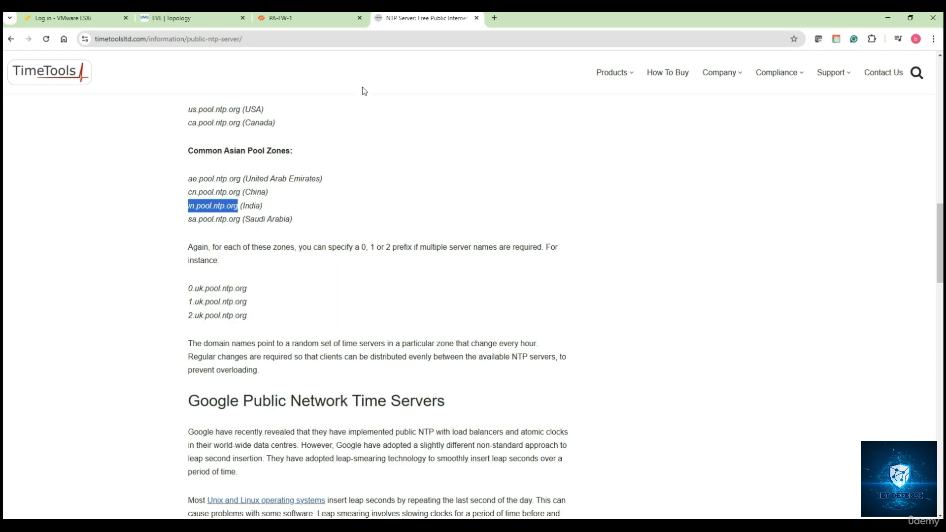
# Step: Return to the PA-FW-1 page, enter in.pool.ntp.org as the primary NTP server address, and apply the Services settings
pyautogui.click(305, 18)
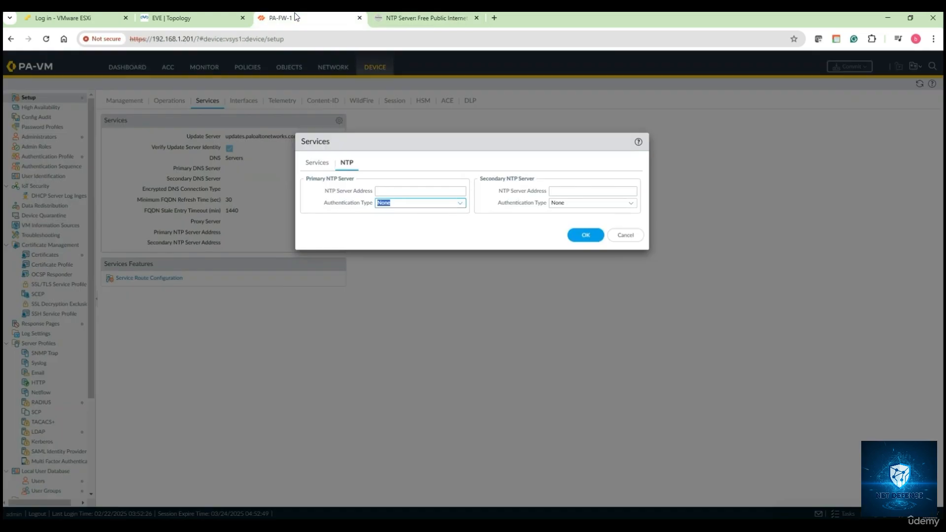
pyautogui.click(391, 191)
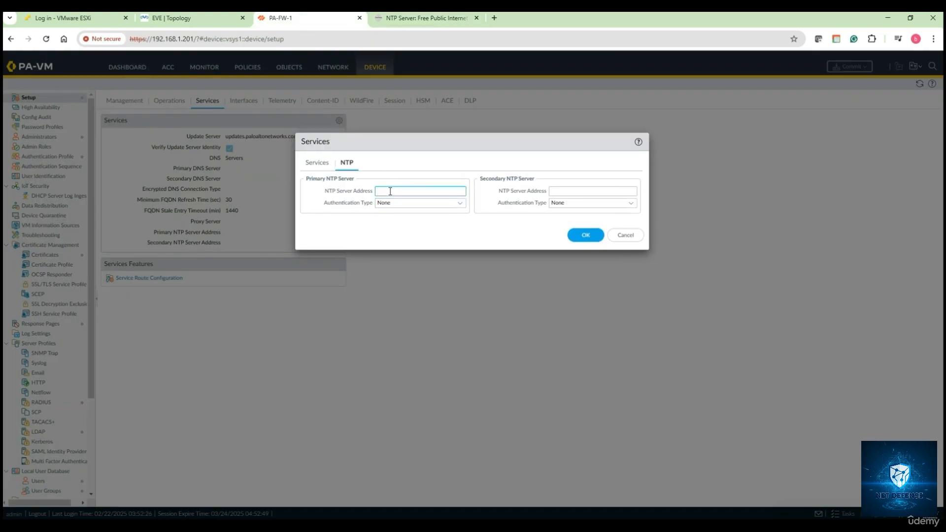
pyautogui.hotkey('ctrl', 'v')
pyautogui.click(594, 238)
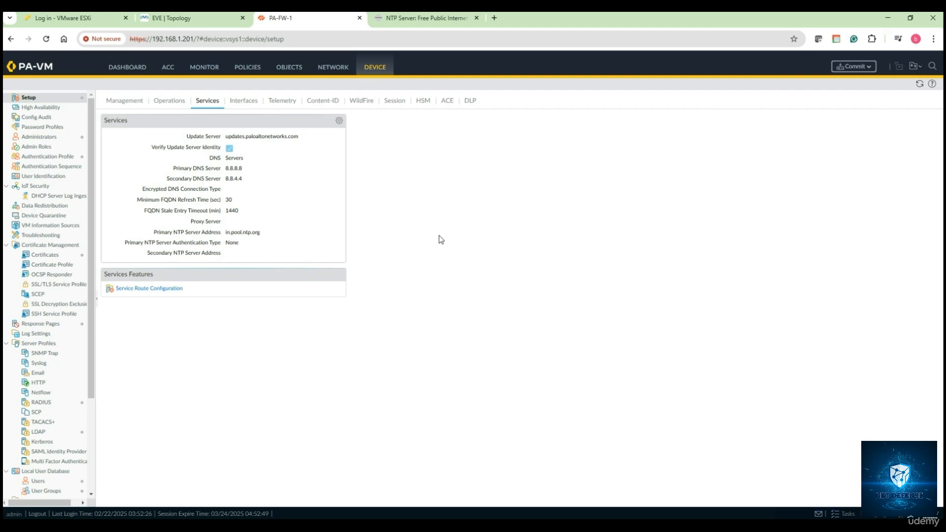
# Step: Commit all pending changes to the firewall's running configuration and close the commit status once it completes
pyautogui.click(849, 70)
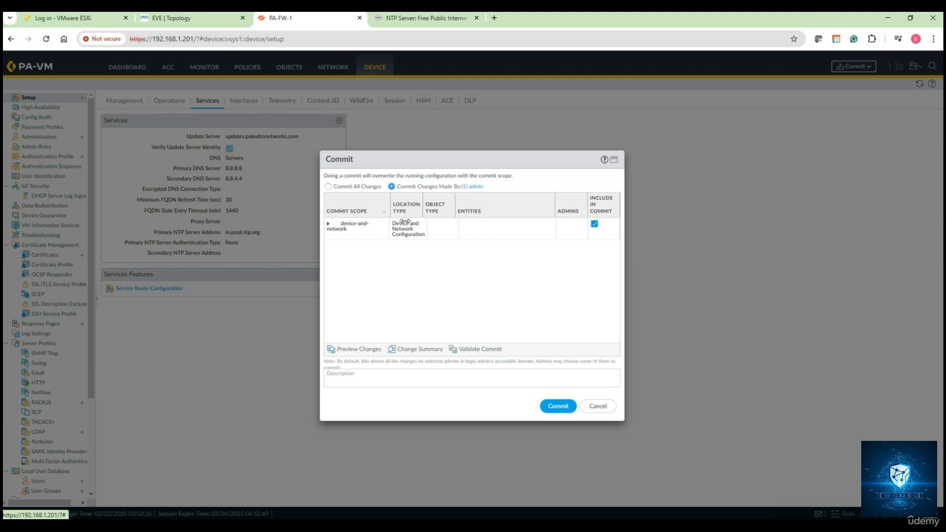
pyautogui.click(344, 190)
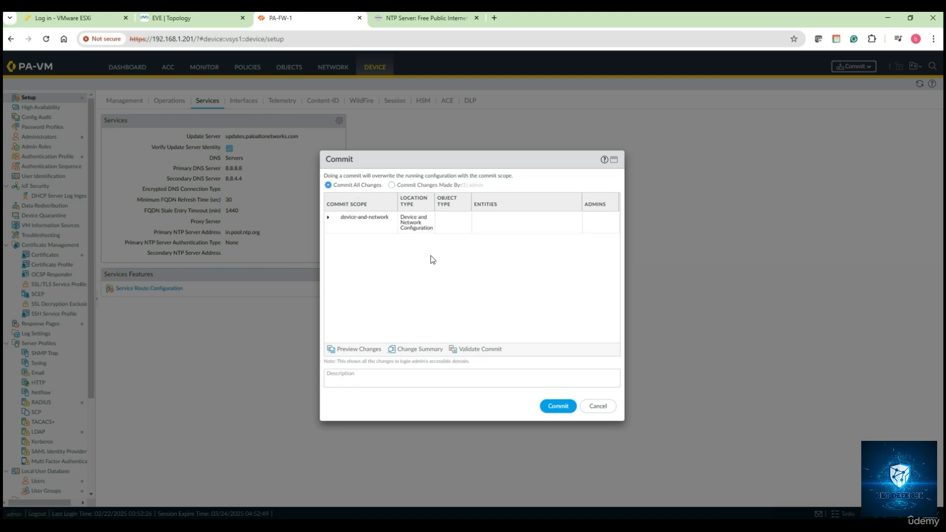
pyautogui.click(555, 408)
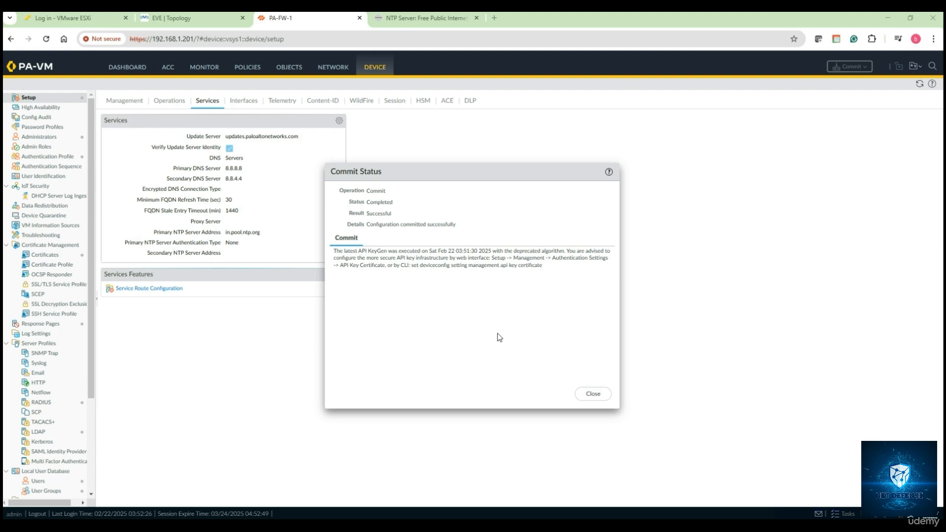
pyautogui.click(590, 396)
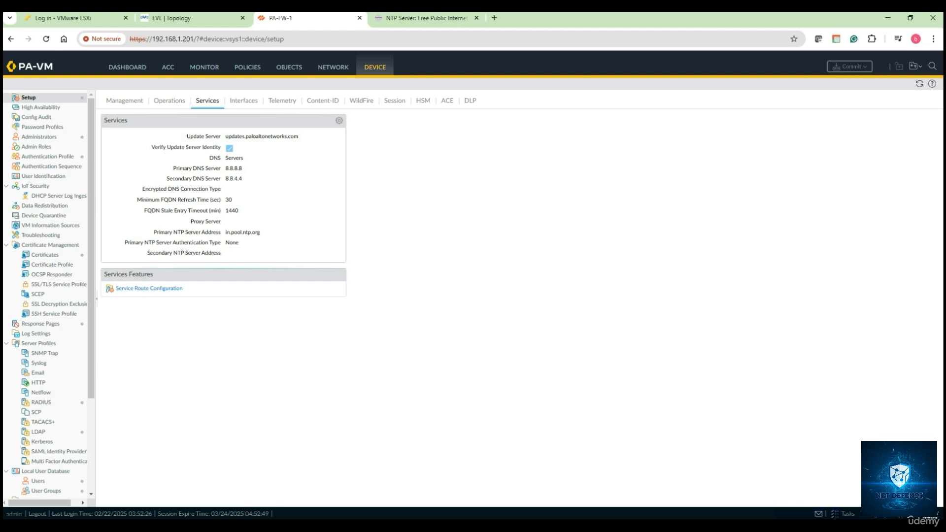
pyautogui.click(247, 525)
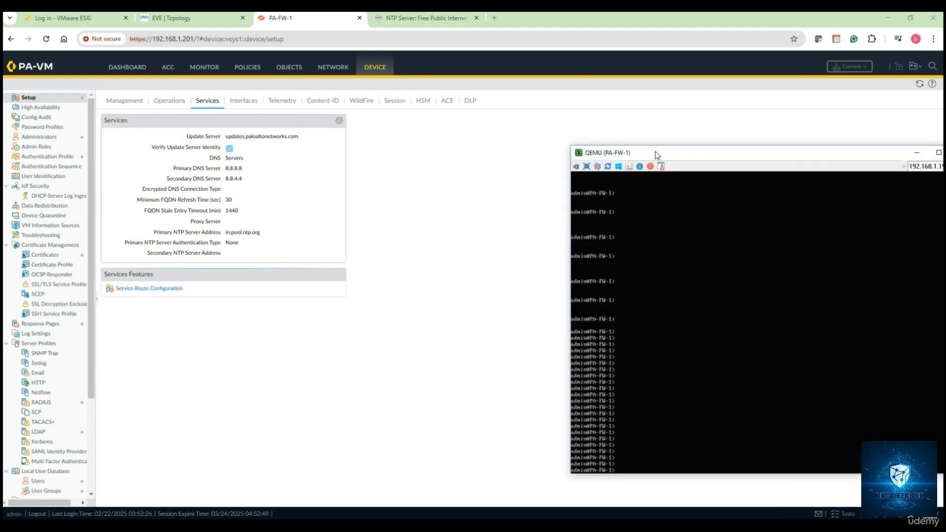
pyautogui.moveTo(656, 151); pyautogui.dragTo(563, 129)
pyautogui.press('Return')
pyautogui.press('Return')
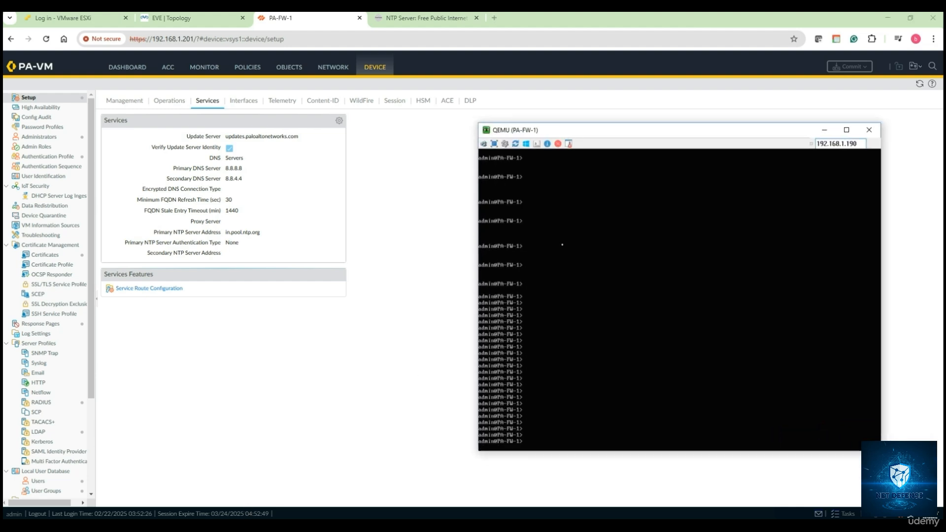
pyautogui.write('ping host')
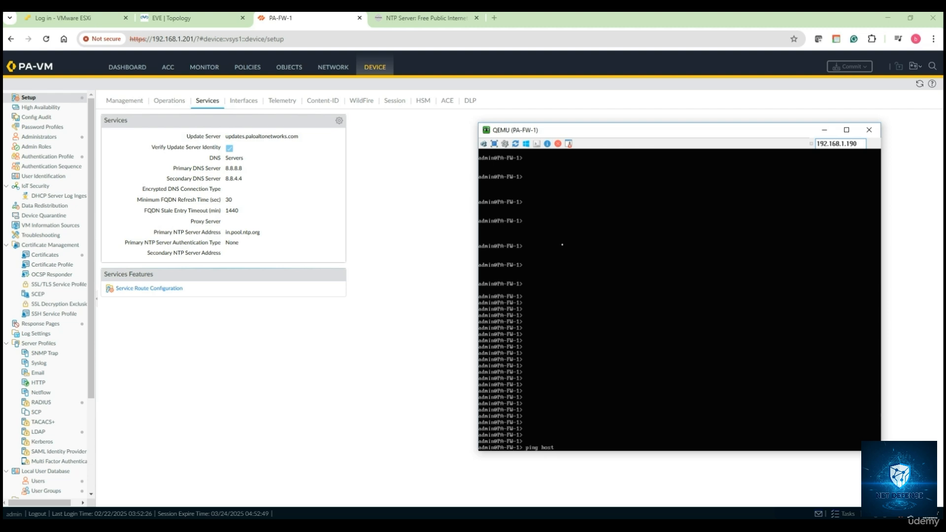
pyautogui.write(' www.facebook.com')
pyautogui.press('Return')
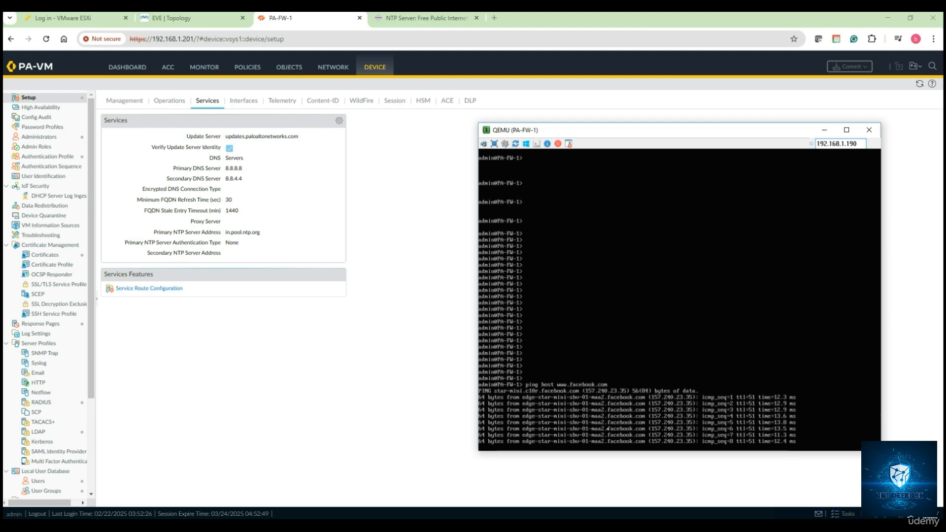
pyautogui.hotkey('ctrl', 'c')
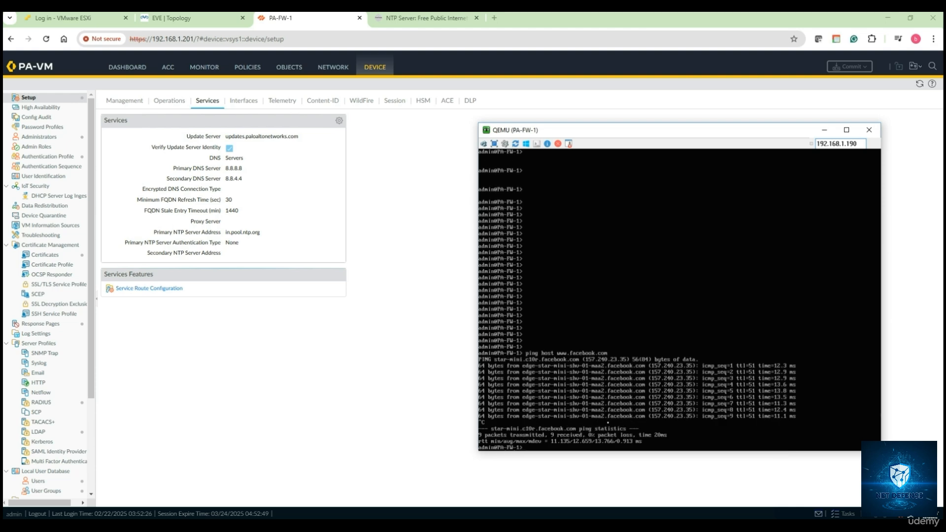
pyautogui.press('Return')
pyautogui.press('Return')
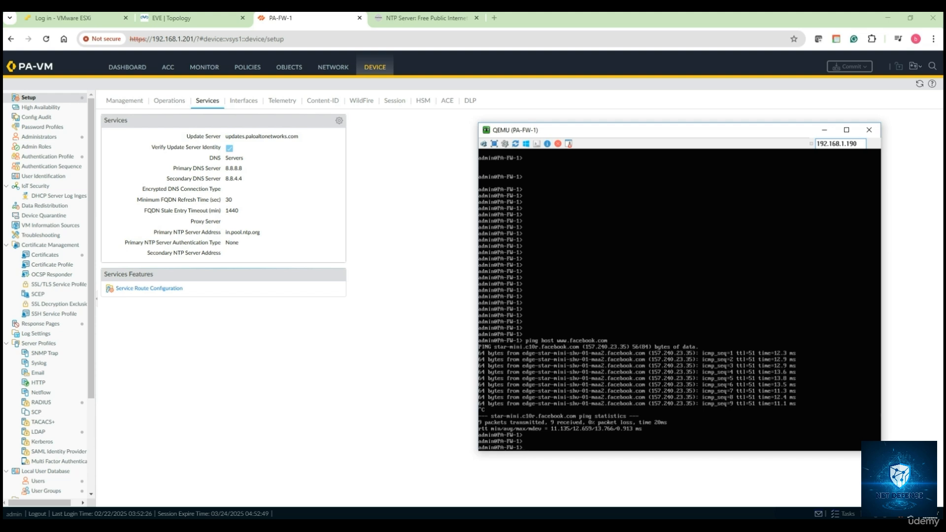
# Step: Check the available options for "show ntp" and run the command to view the firewall's NTP state
pyautogui.write('pin')
pyautogui.press('BackSpace')
pyautogui.press('BackSpace')
pyautogui.write('show ntp ?')
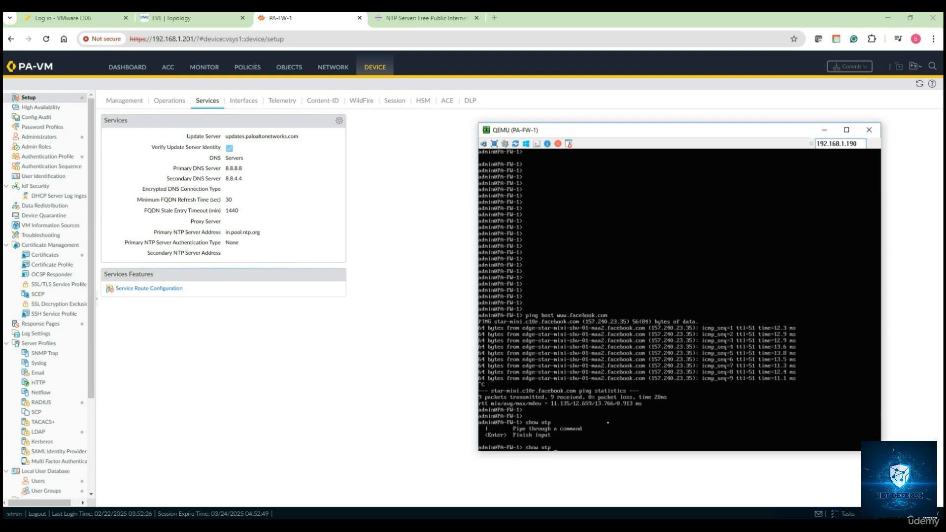
pyautogui.press('Return')
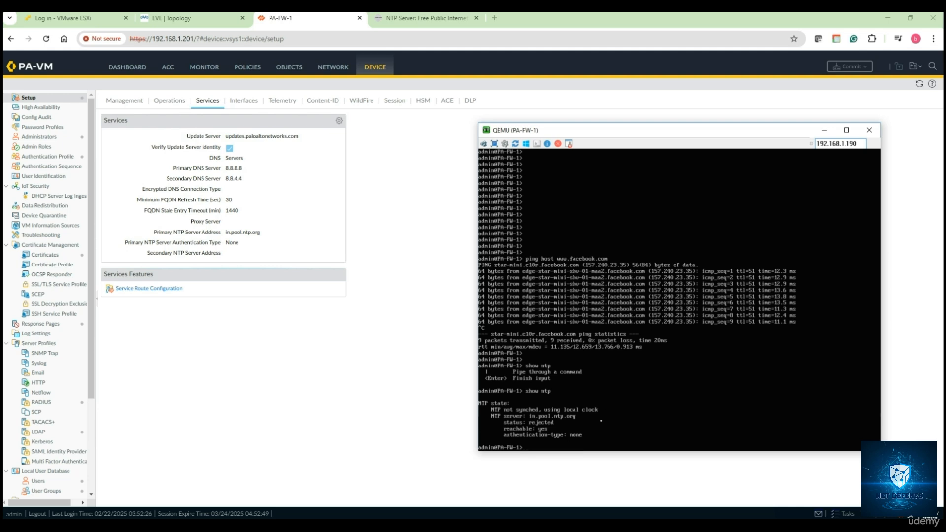
pyautogui.press('Return')
pyautogui.press('Return')
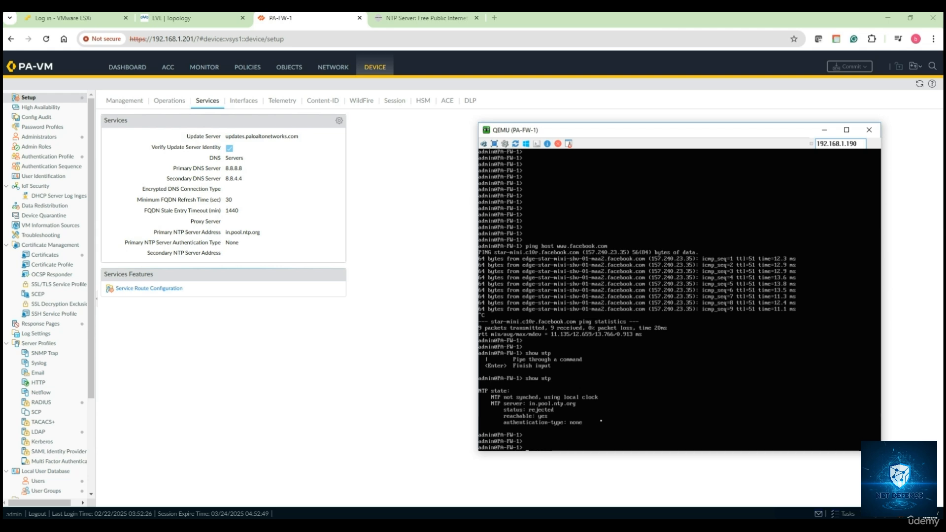